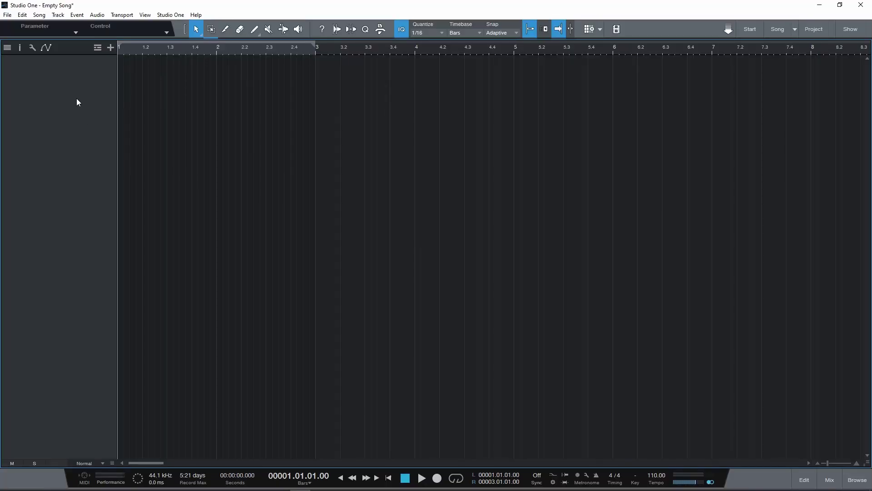
Step: Bring up the Add Tracks context menu in the empty song's track list
right_click(72, 97)
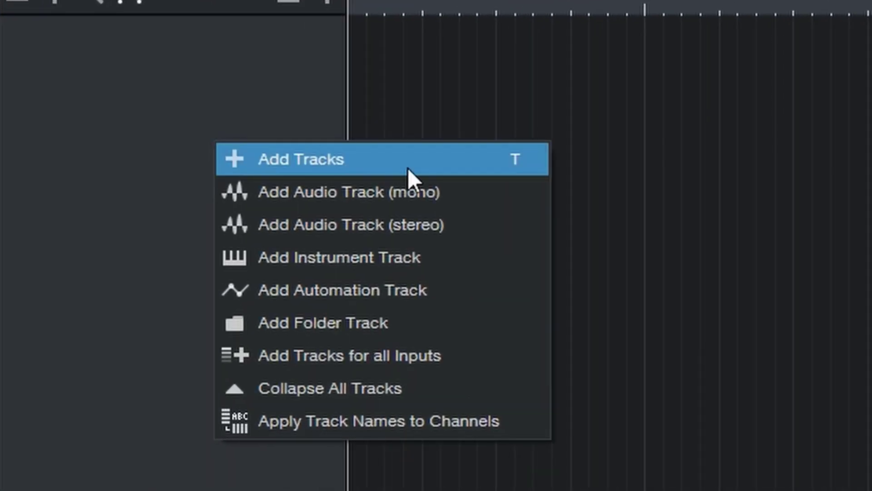
Step: Add a stereo audio track, switch Track 1 to mono, and bring up its input list
left_click(467, 227)
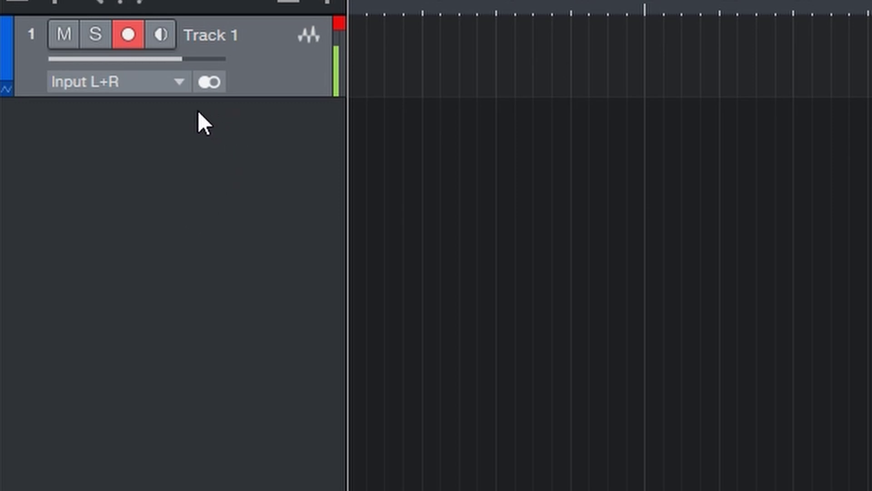
left_click(210, 83)
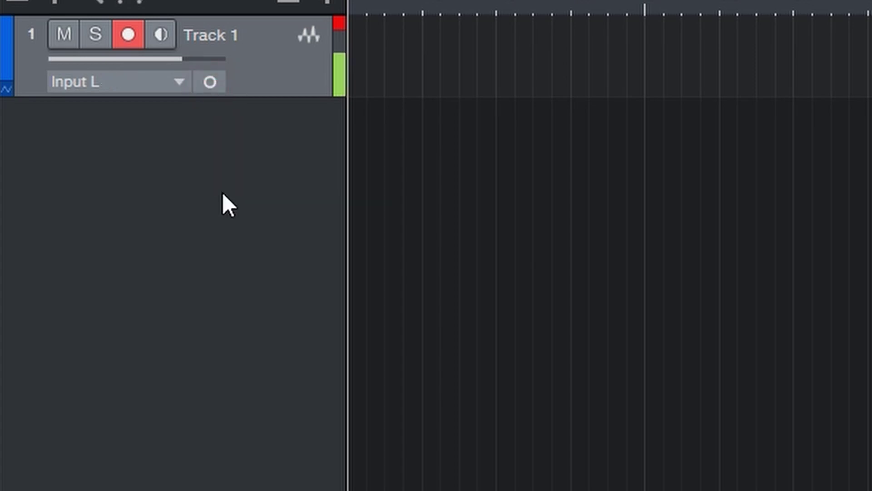
left_click(177, 84)
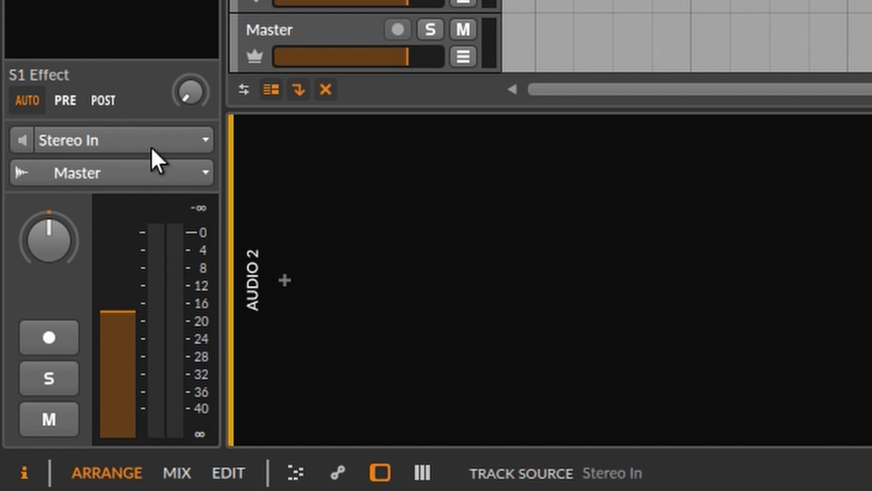
left_click(190, 136)
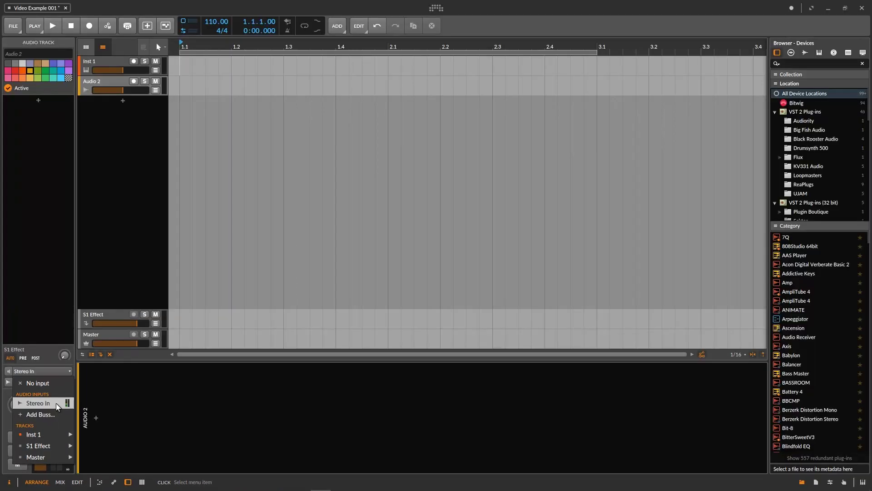
left_click(55, 403)
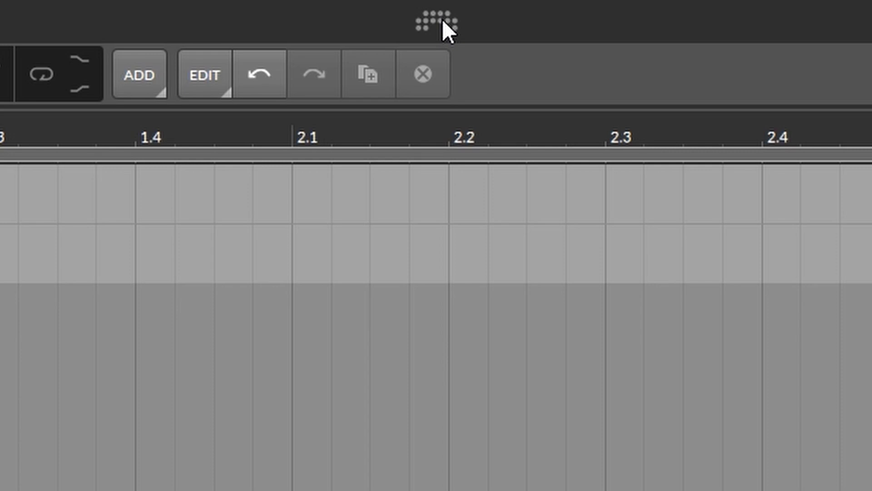
left_click(444, 22)
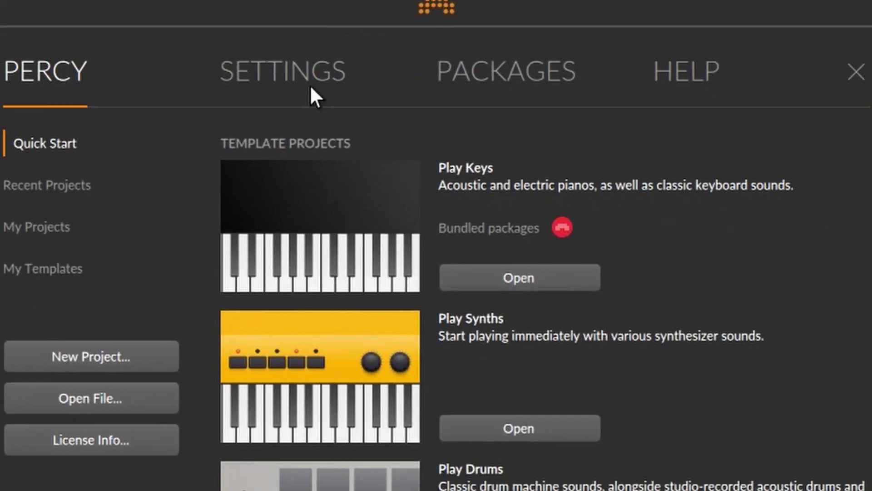
left_click(314, 58)
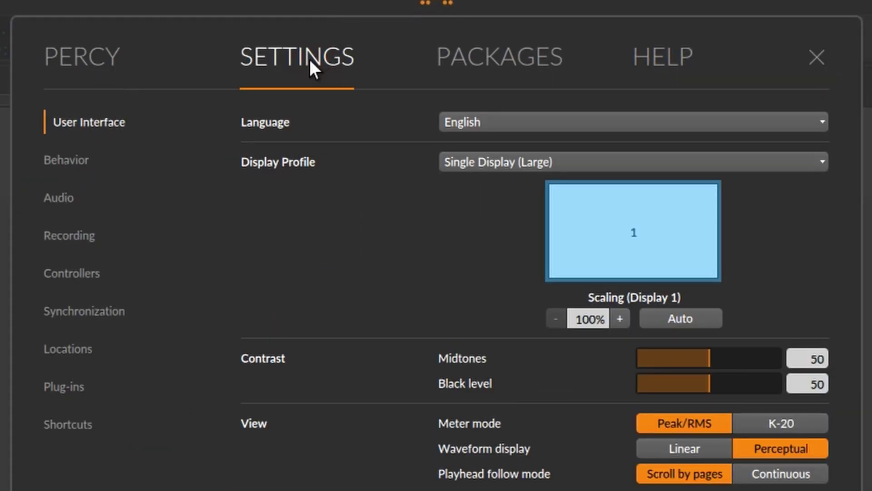
left_click(59, 198)
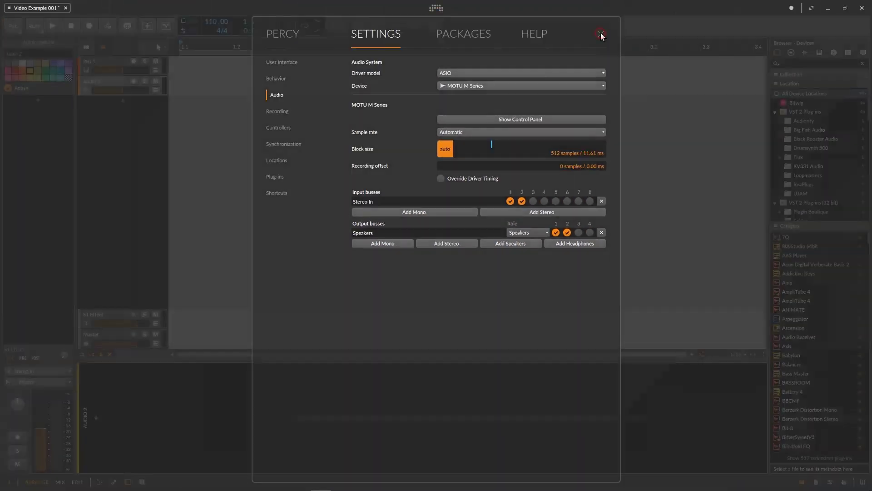
left_click(601, 35)
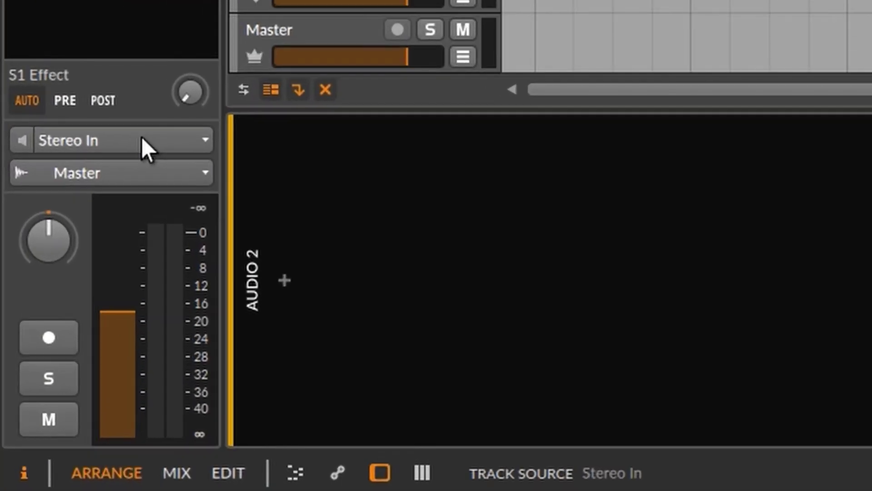
left_click(141, 137)
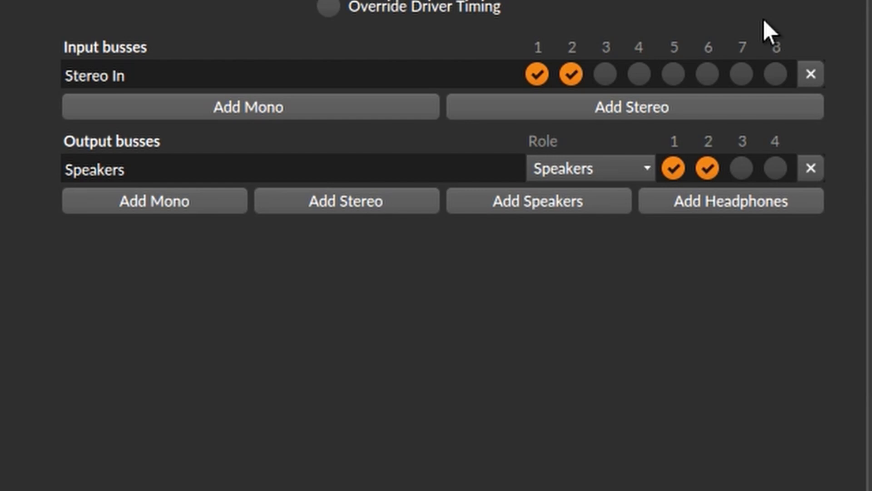
Step: Add a stereo input bus, creating Stereo In 2 on inputs 3–4
left_click(642, 105)
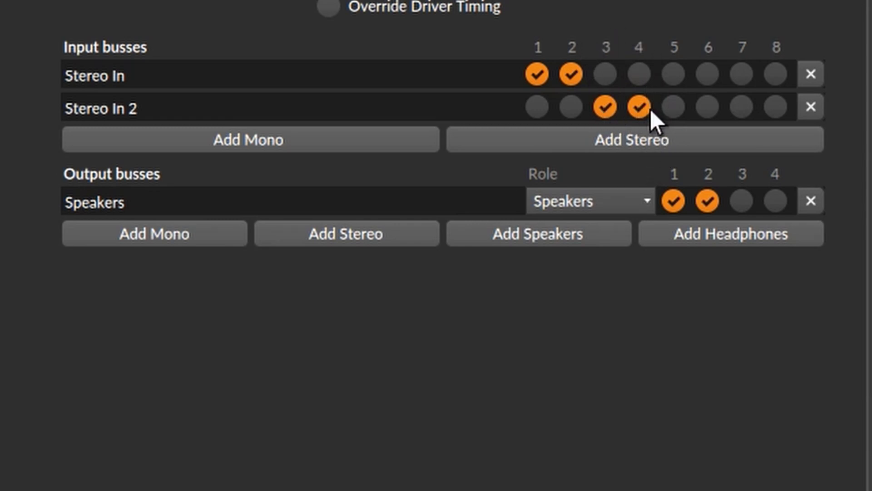
Step: Set the second stereo bus to channels 3–4, rename it 'Stereo 2', and add a mono bus
left_click(673, 107)
left_click(740, 109)
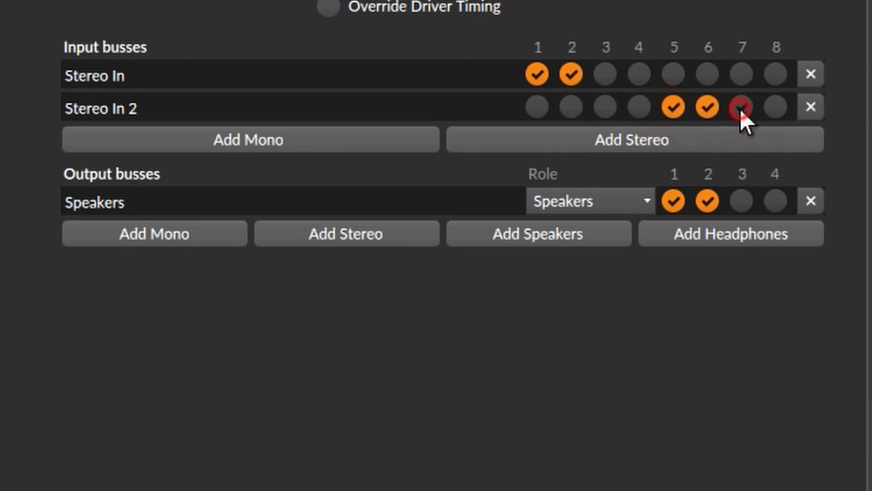
left_click(538, 108)
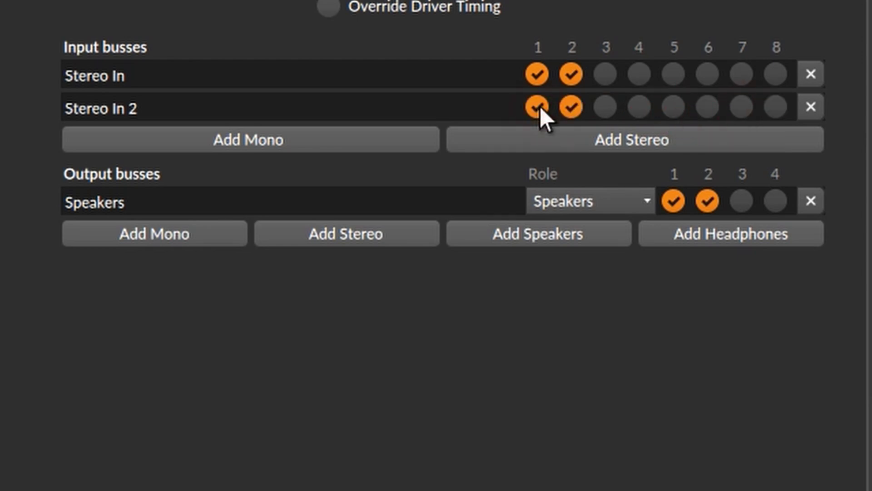
left_click(606, 107)
double_click(156, 107)
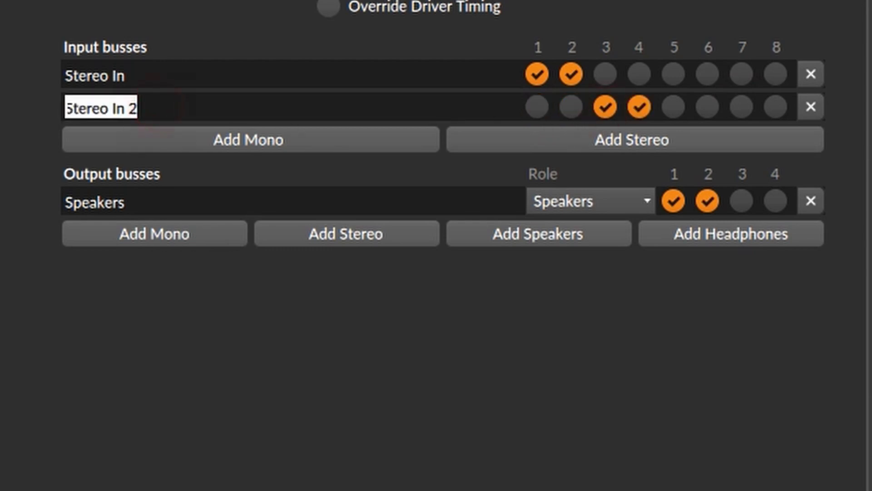
type("S")
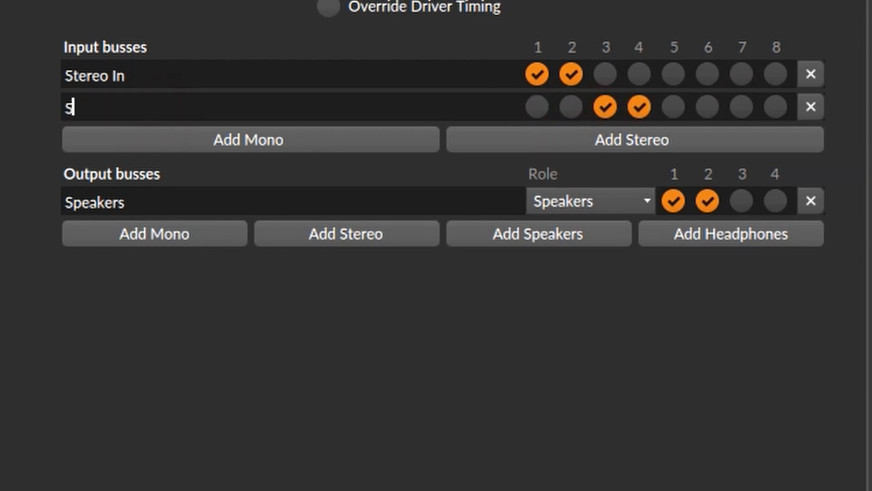
type("tereo 2")
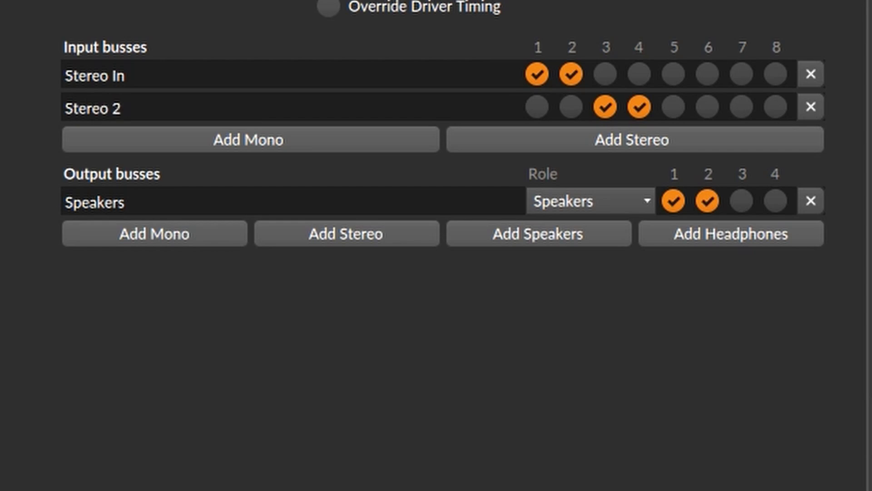
left_click(315, 140)
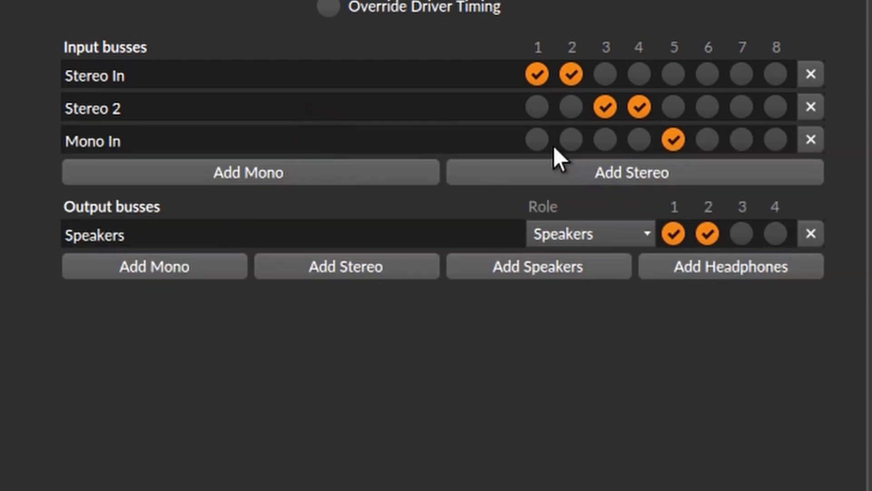
Step: Assign the mono bus to input channel 1 and rename it 'Mono Left'
left_click(537, 139)
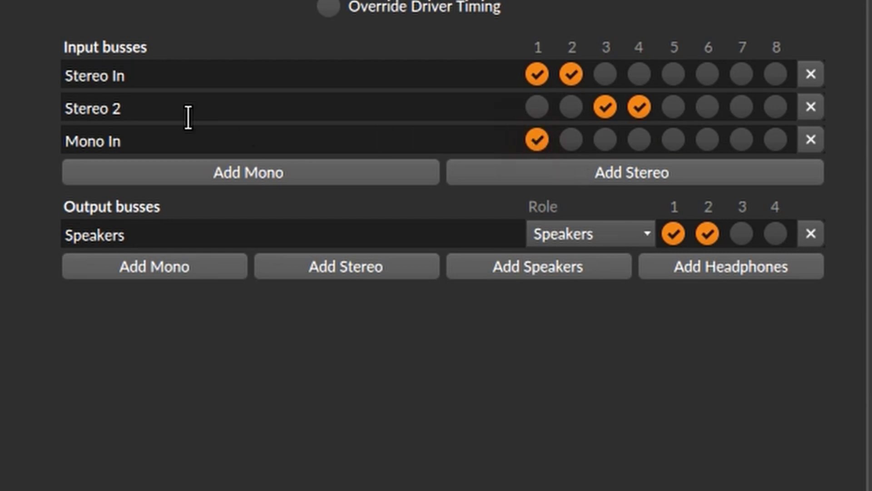
left_click(167, 132)
key("BackSpace")
key("BackSpace")
type("Left")
Step: Add a second mono bus on channel 2 named 'Mono Right', then close Settings
left_click(309, 173)
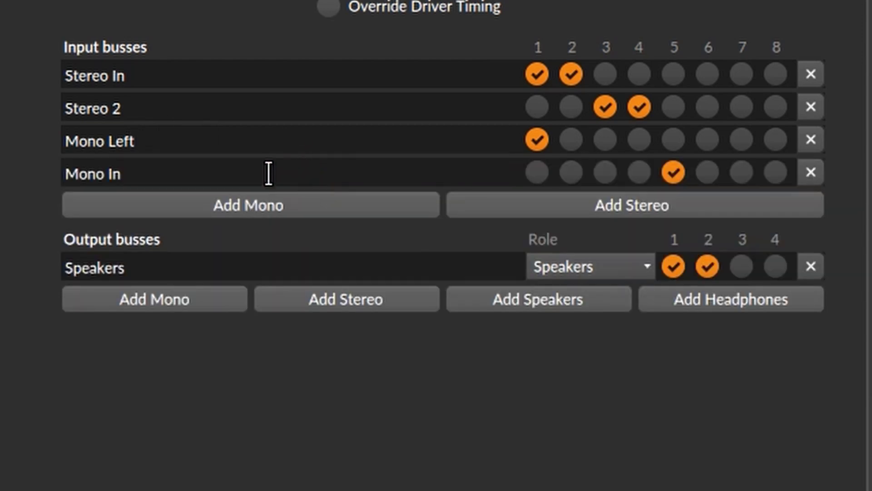
left_click(572, 176)
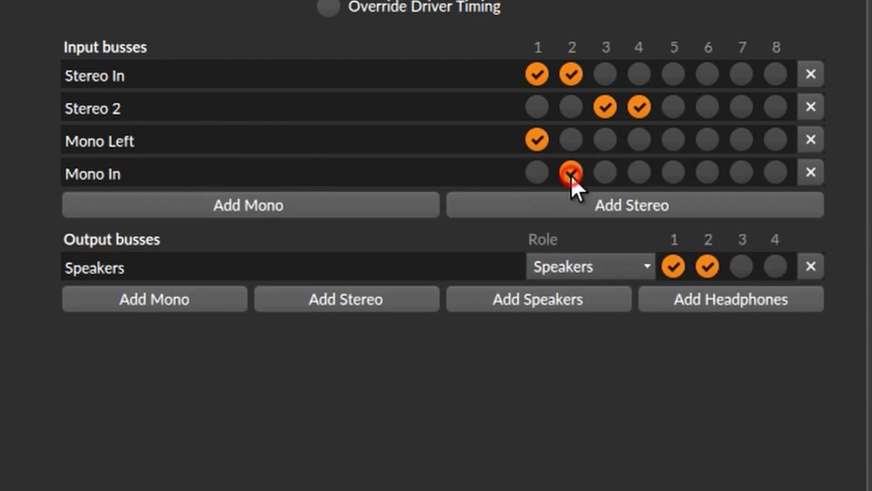
left_click(210, 171)
key("BackSpace")
key("BackSpace")
key("BackSpace")
type("Right")
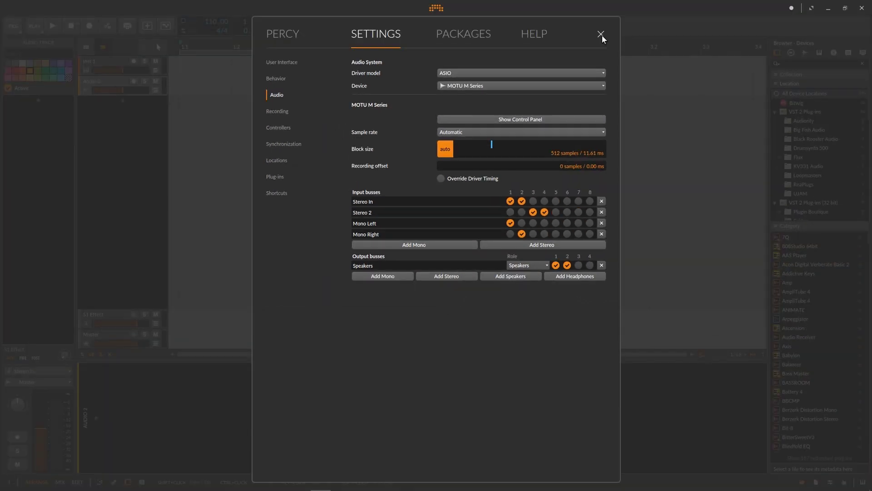
left_click(601, 35)
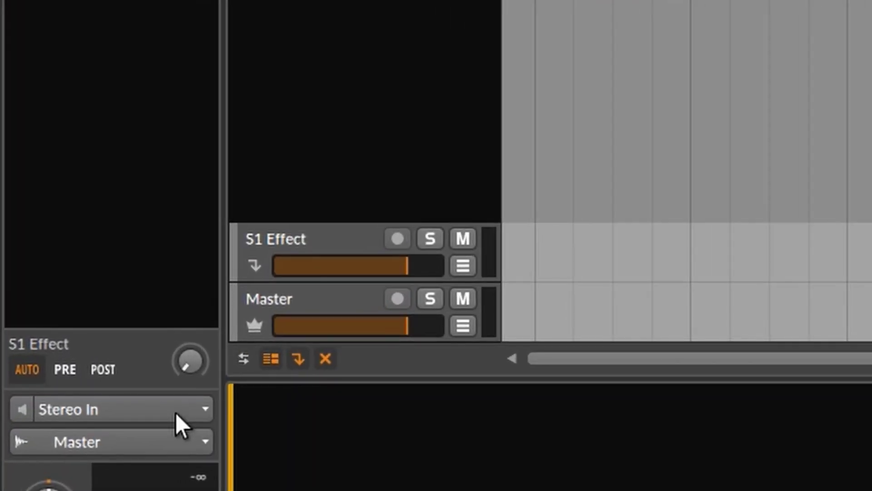
Step: Change the Audio 2 track's input from Stereo In to the Mono Left bus
left_click(176, 413)
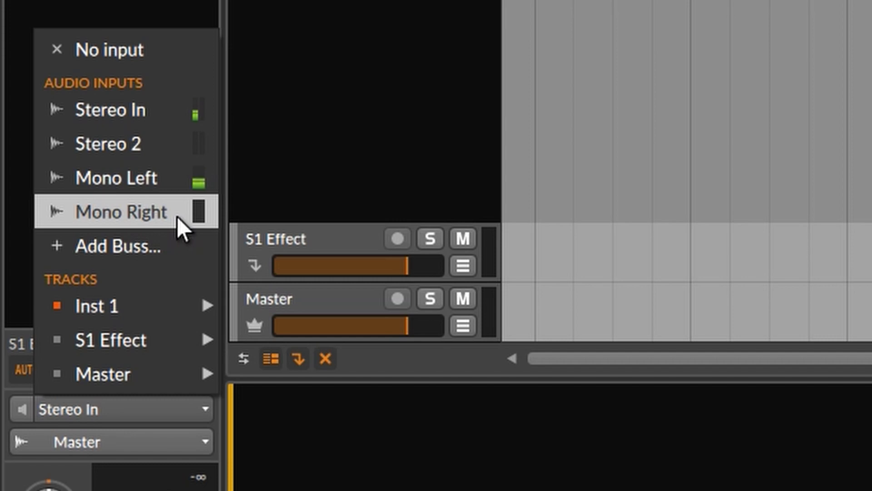
left_click(168, 181)
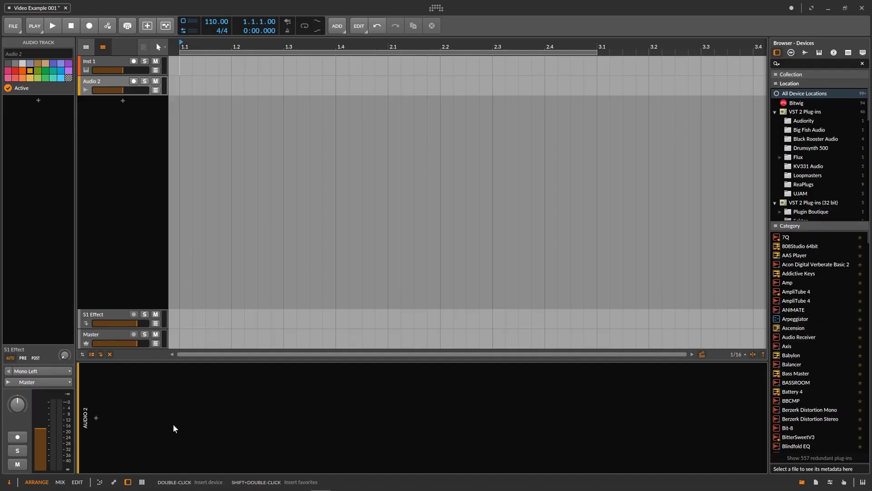